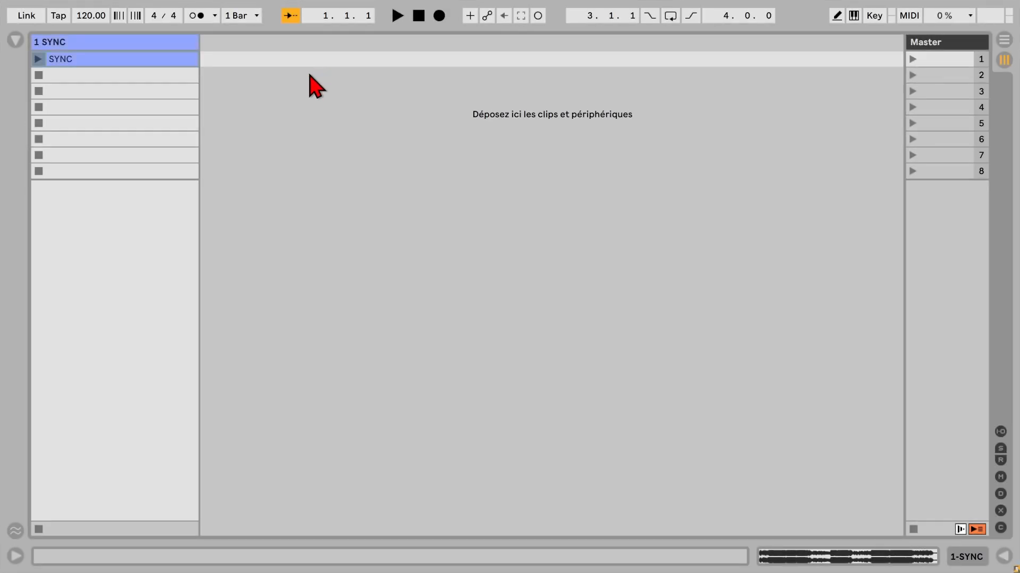
Enable warping on the SYNC clip and set its 1.1.1 position at the first transient
{"action": "double_click", "coordinate": [177, 61]}
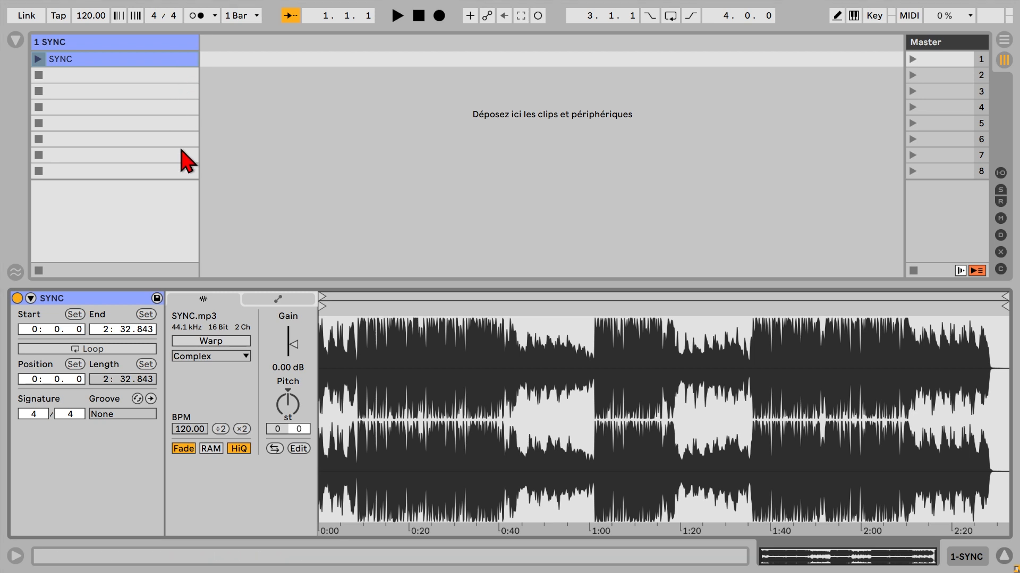
{"action": "left_click", "coordinate": [236, 341]}
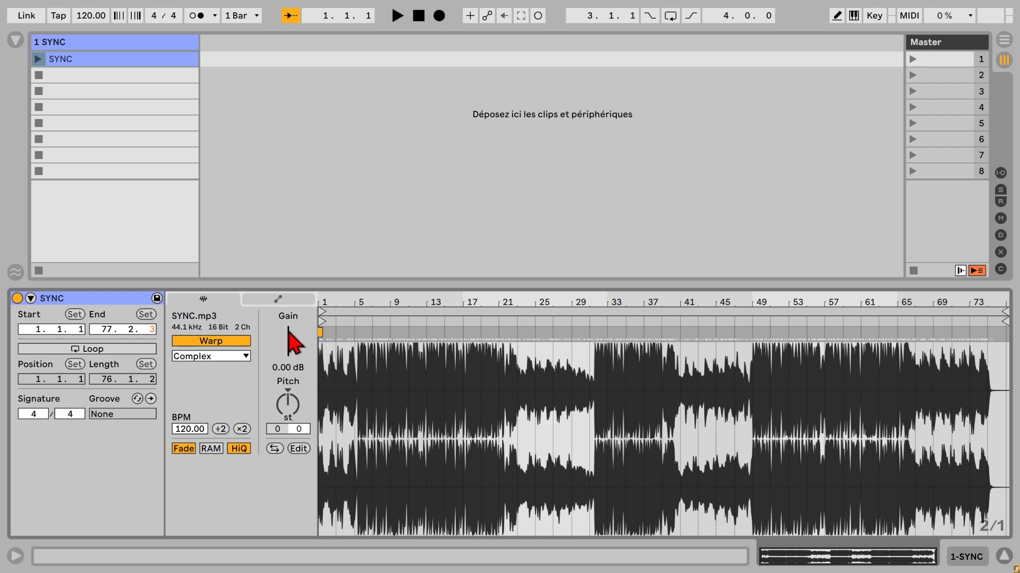
{"action": "left_click_drag", "start_coordinate": [320, 300], "coordinate": [319, 300]}
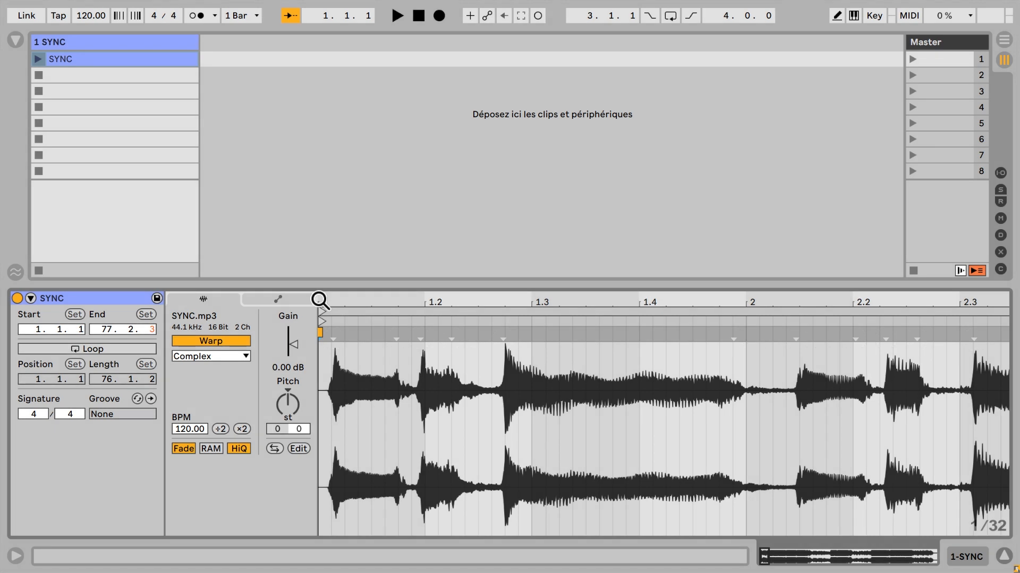
{"action": "right_click", "coordinate": [334, 334]}
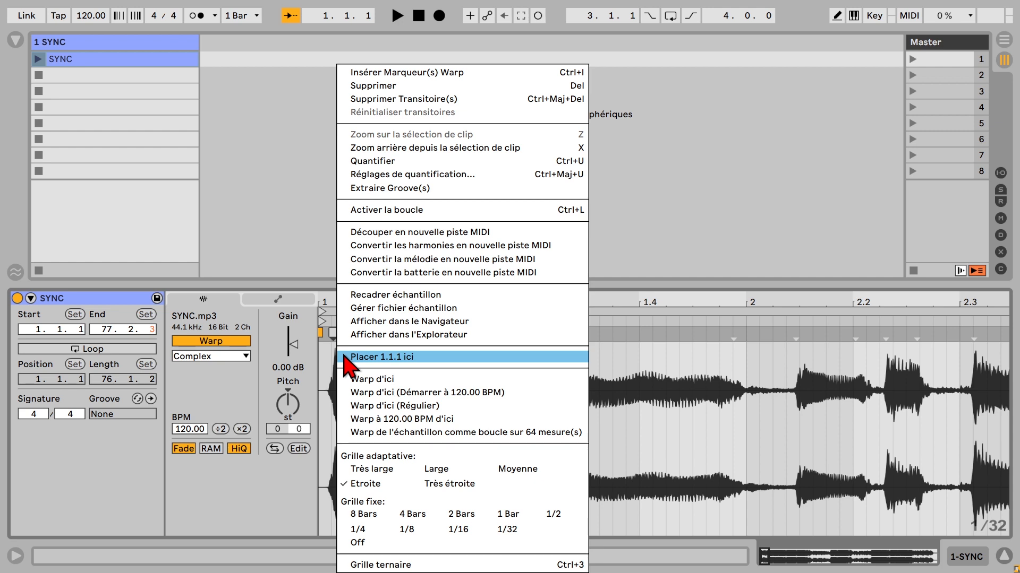
{"action": "left_click", "coordinate": [349, 357]}
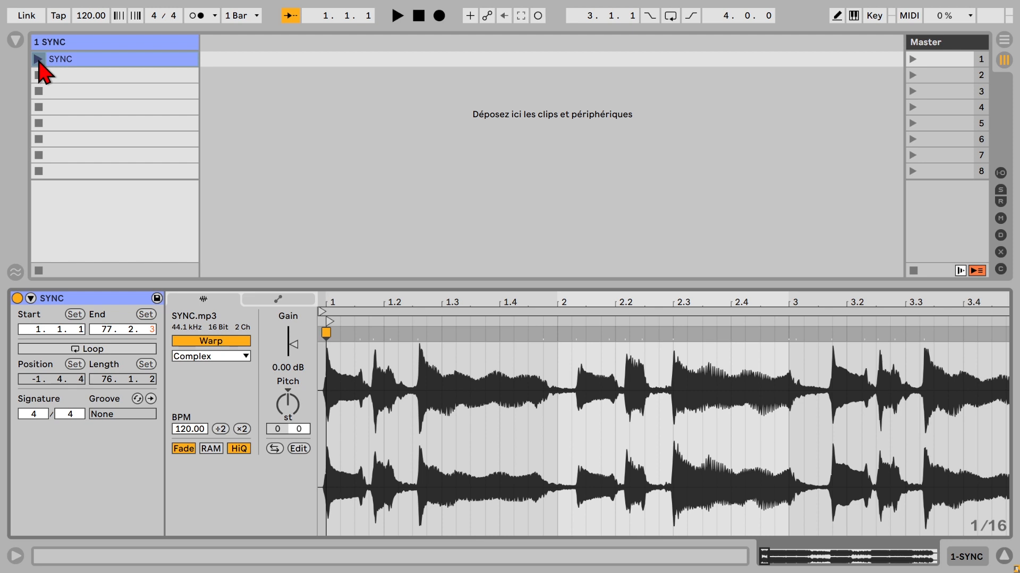
Play the SYNC clip to locate its second downbeat, add a warp marker there and align it to bar 2
{"action": "left_click", "coordinate": [38, 58]}
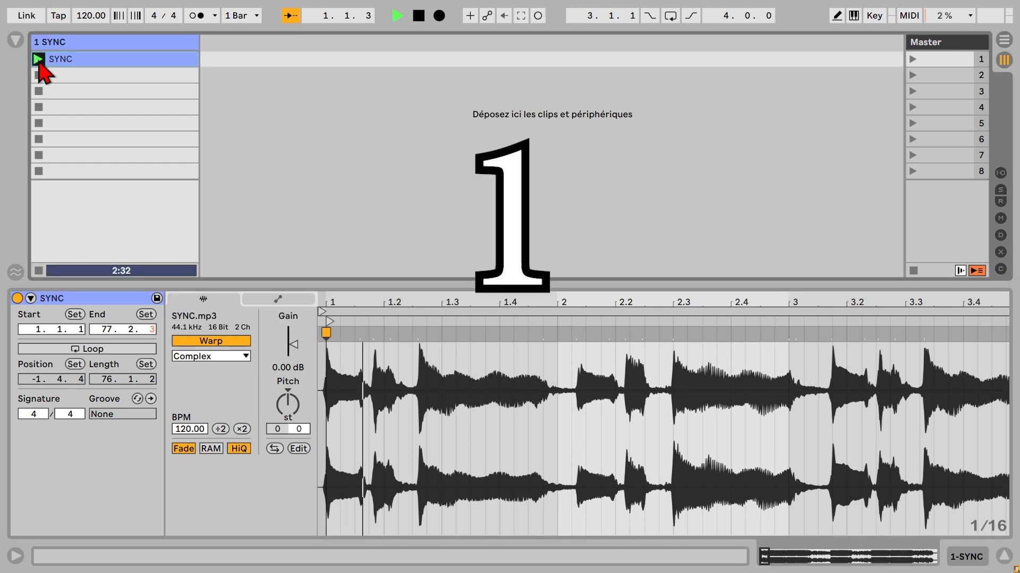
{"action": "key", "text": "space"}
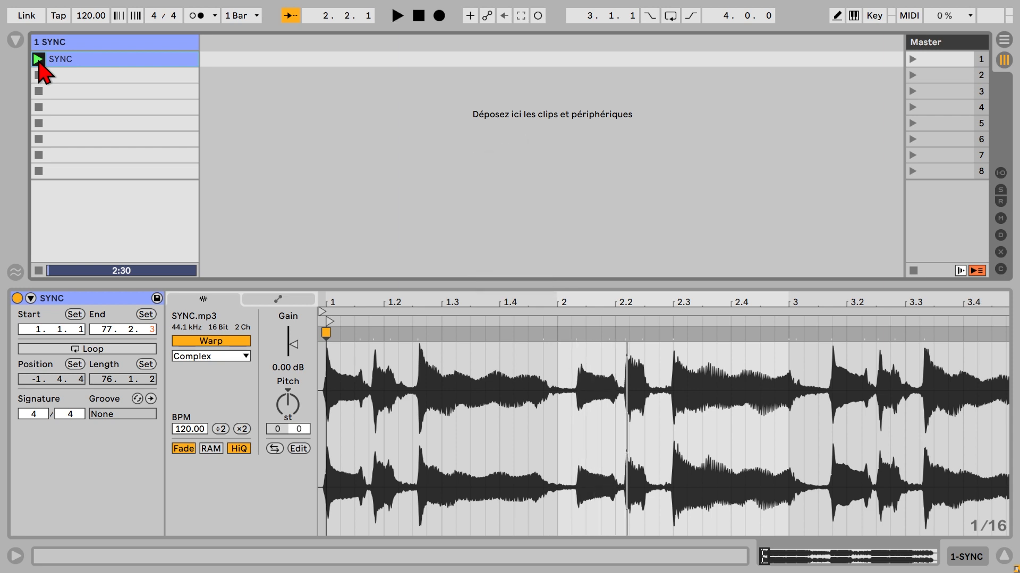
{"action": "left_click", "coordinate": [38, 59]}
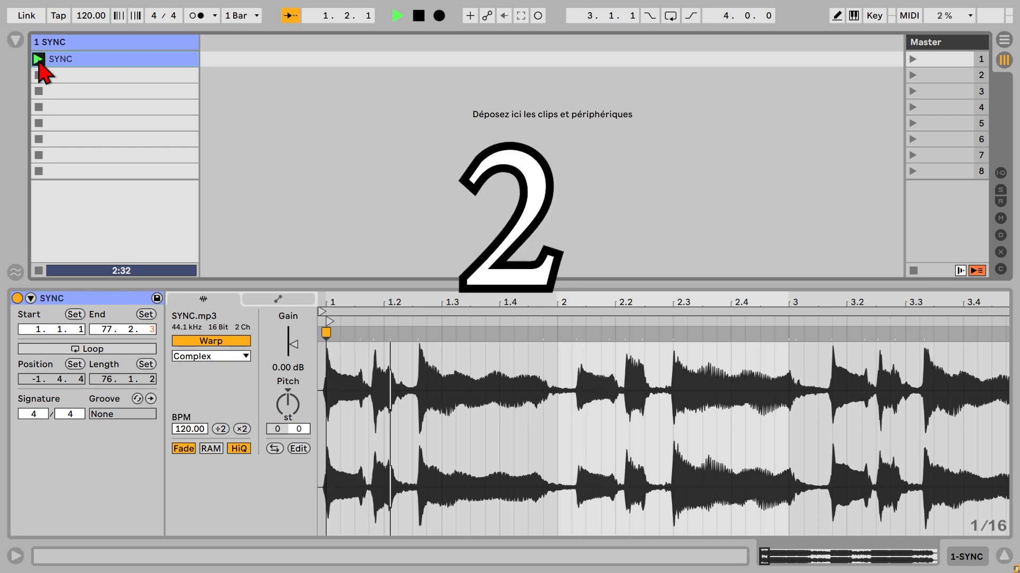
{"action": "key", "text": "space"}
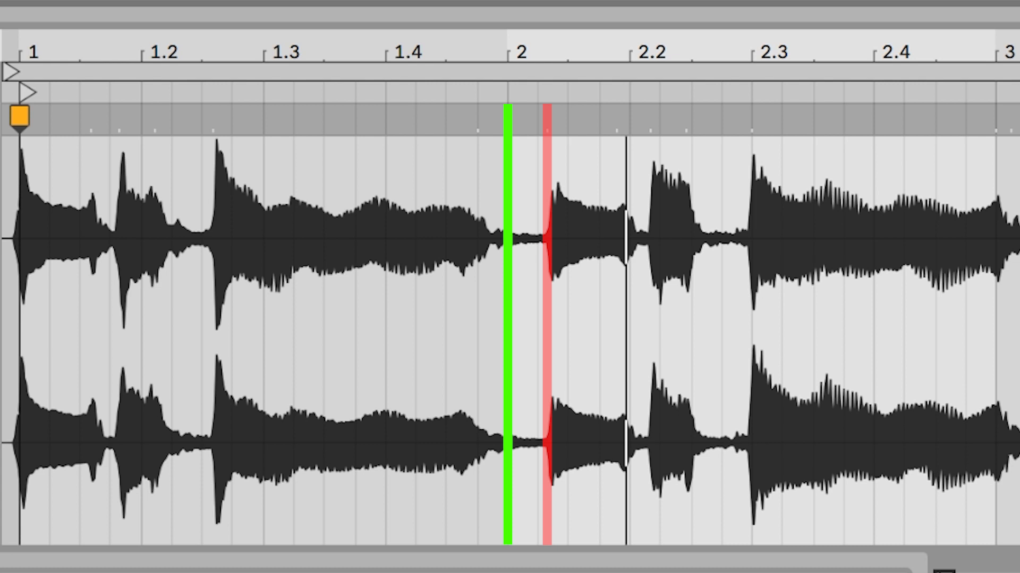
{"action": "double_click", "coordinate": [544, 115]}
{"action": "left_click_drag", "start_coordinate": [544, 116], "coordinate": [511, 115]}
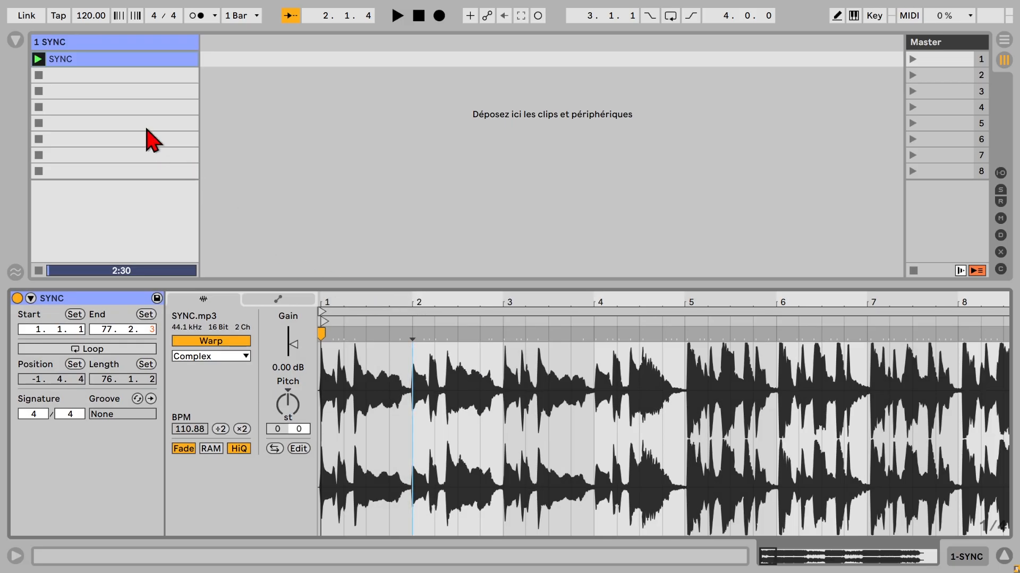
Set the project tempo to 110 BPM and turn on the metronome
{"action": "left_click", "coordinate": [86, 16]}
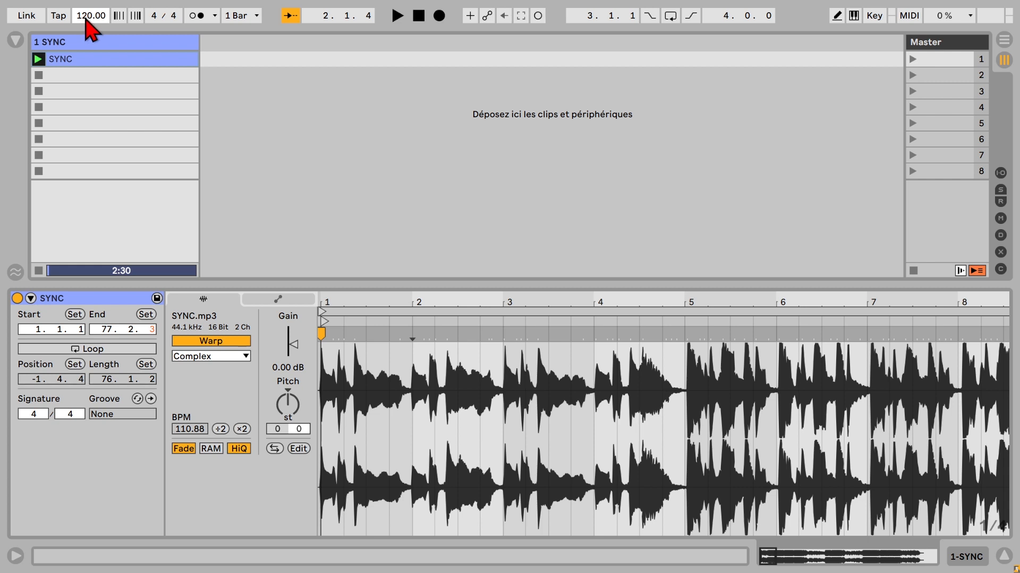
{"action": "type", "text": "110"}
{"action": "key", "text": "Return"}
{"action": "left_click", "coordinate": [194, 16]}
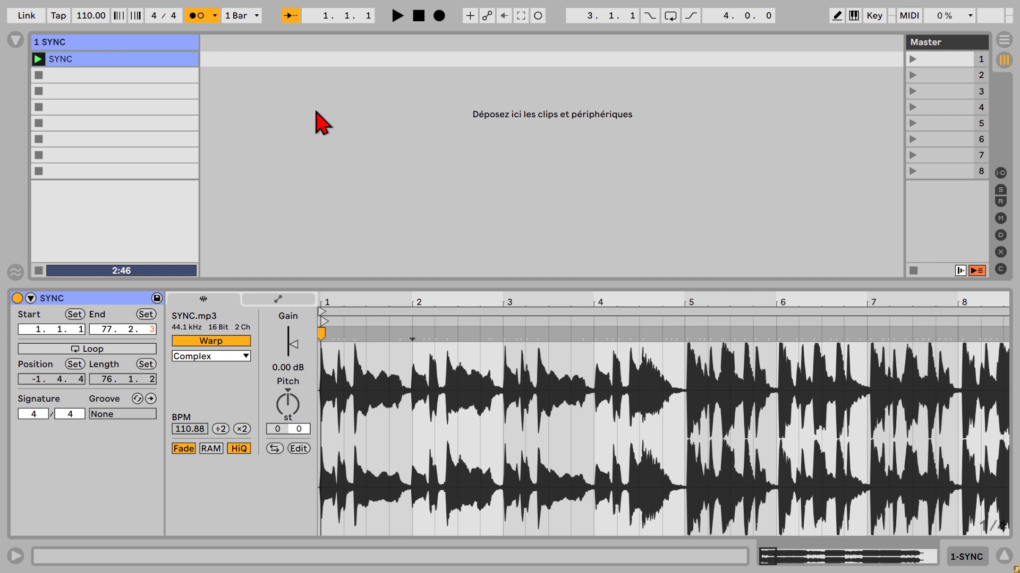
Play the clip against the metronome from the start and from around bar 21 to check its timing
{"action": "key", "text": "space"}
{"action": "key", "text": "space"}
{"action": "left_click_drag", "start_coordinate": [472, 301], "coordinate": [473, 266]}
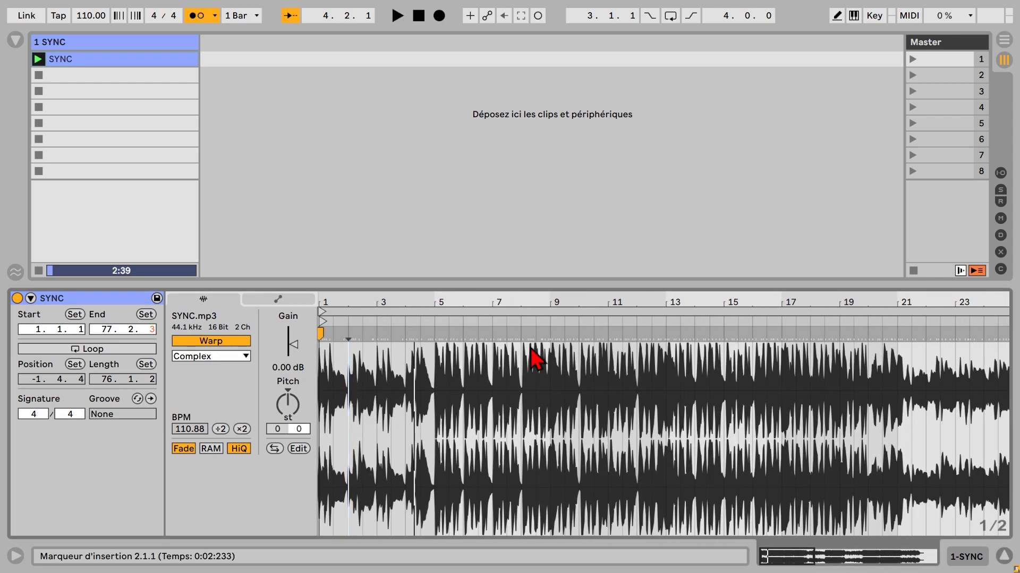
{"action": "left_click", "coordinate": [898, 319]}
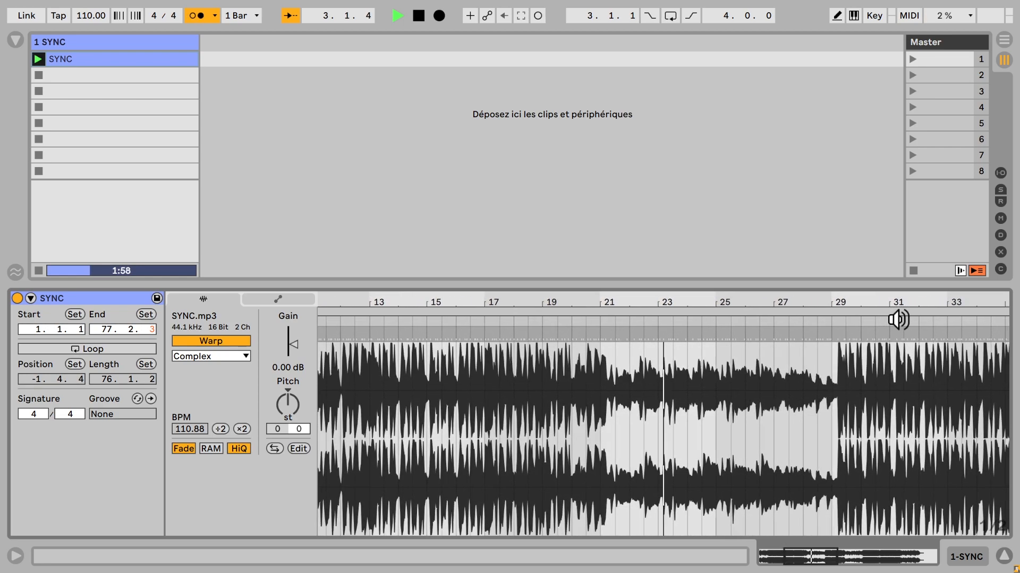
{"action": "key", "text": "space"}
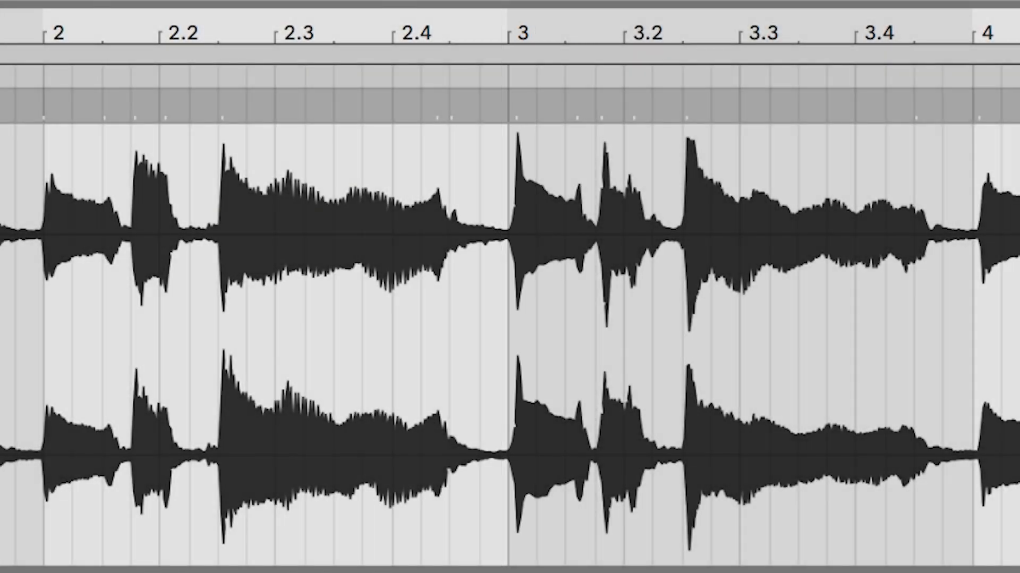
Align the clip's downbeats at bars 3 and 5 exactly to the grid with warp markers
{"action": "mouse_move", "coordinate": [512, 98]}
{"action": "left_click_drag", "start_coordinate": [511, 98], "coordinate": [497, 99]}
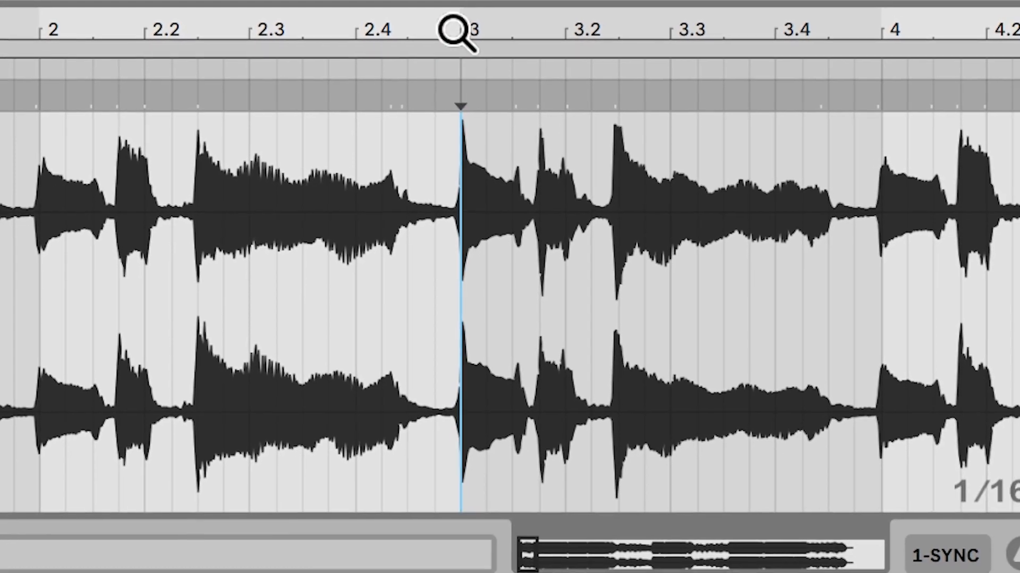
{"action": "left_click_drag", "start_coordinate": [497, 30], "coordinate": [450, 27]}
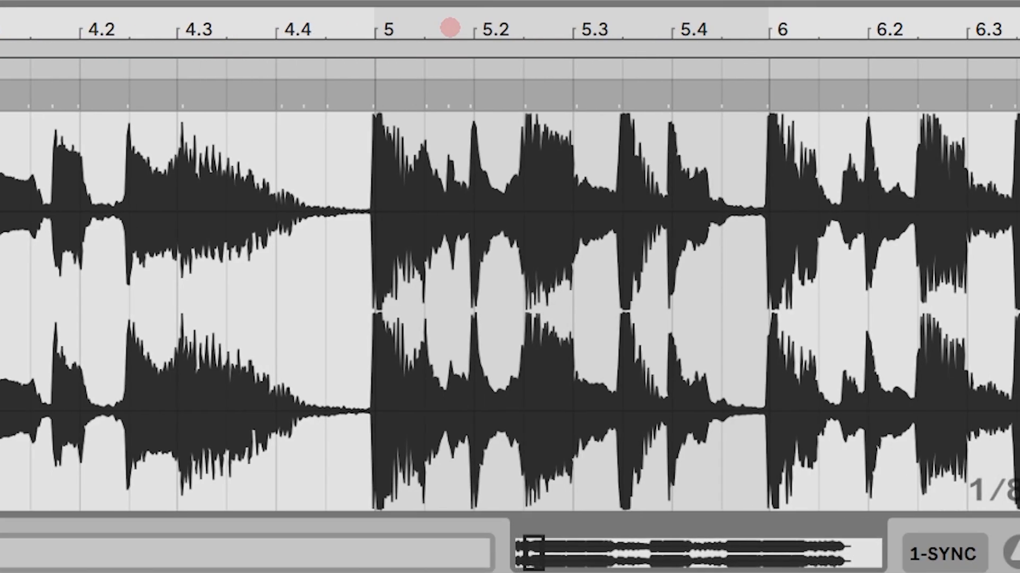
{"action": "mouse_move", "coordinate": [359, 94]}
{"action": "left_click_drag", "start_coordinate": [359, 93], "coordinate": [374, 92]}
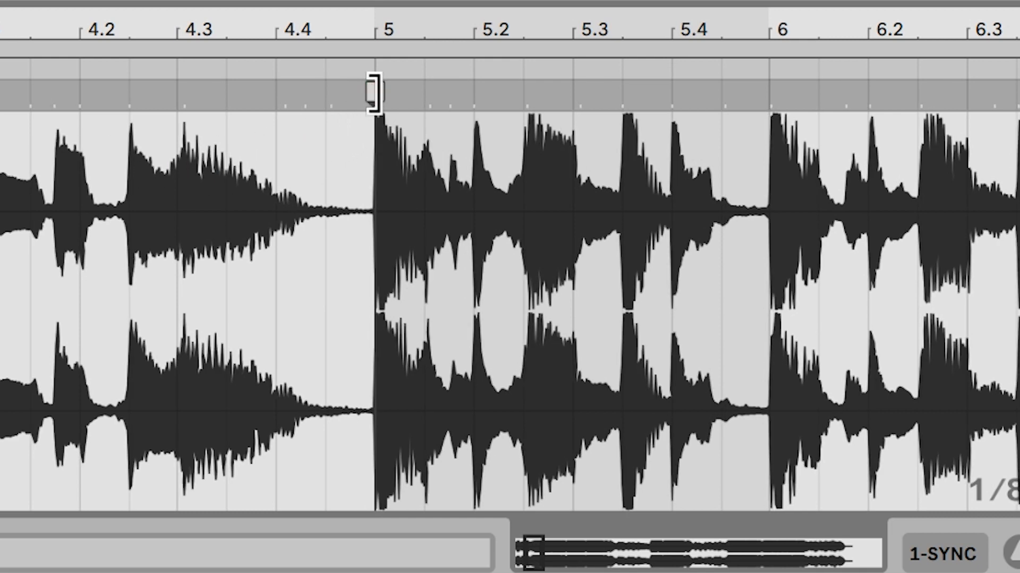
Correct the clip's warping at the downbeats of bars 10, 19 and 29 so the transients sit on the grid
{"action": "left_click_drag", "start_coordinate": [368, 28], "coordinate": [364, 29]}
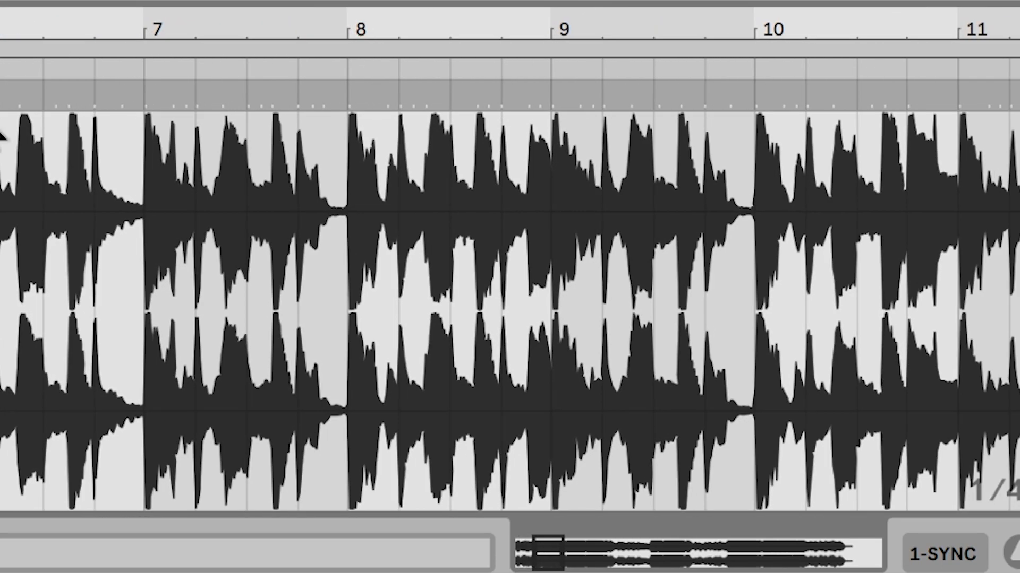
{"action": "double_click", "coordinate": [751, 95]}
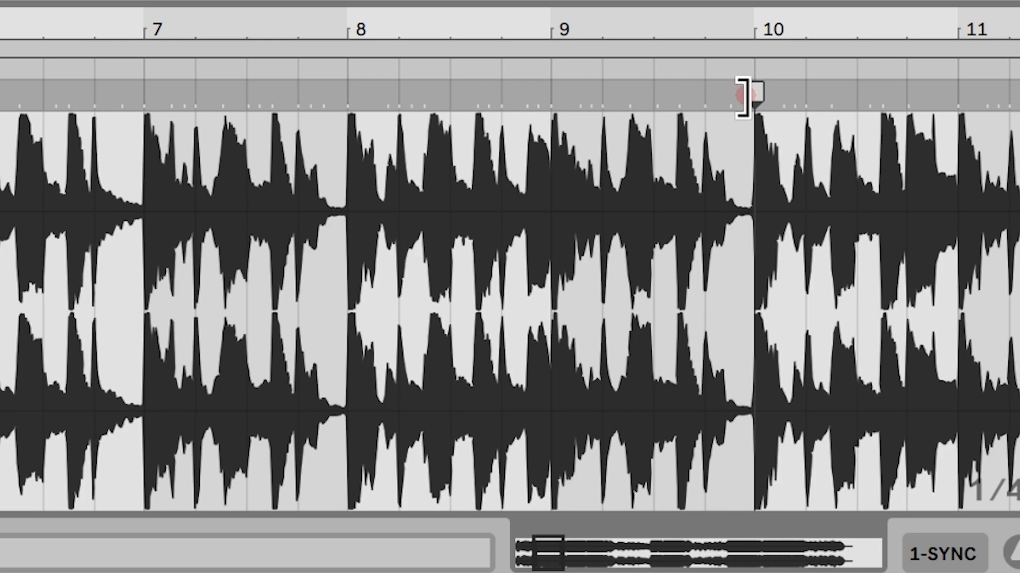
{"action": "left_click_drag", "start_coordinate": [710, 44], "coordinate": [708, 22]}
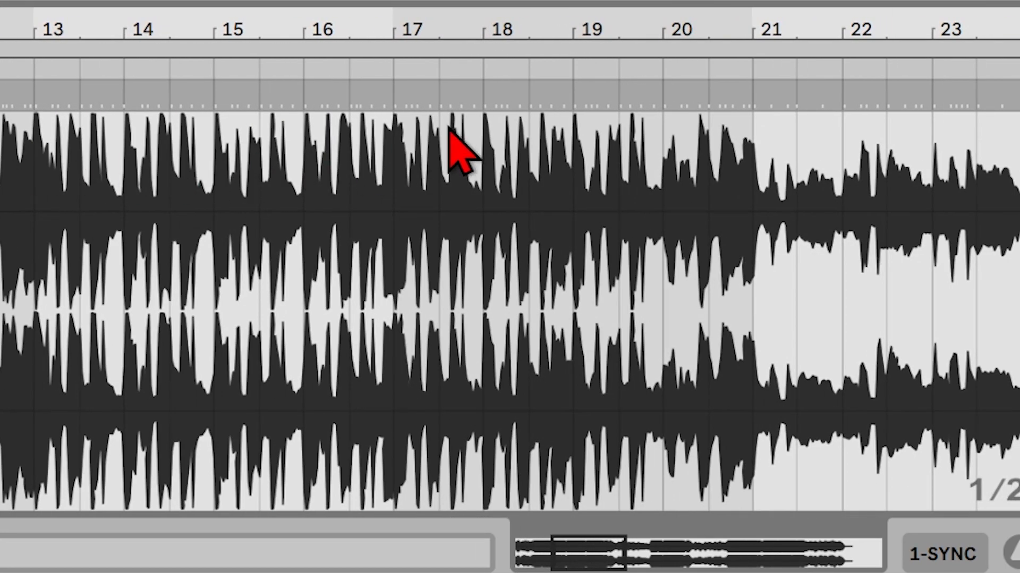
{"action": "double_click", "coordinate": [573, 89]}
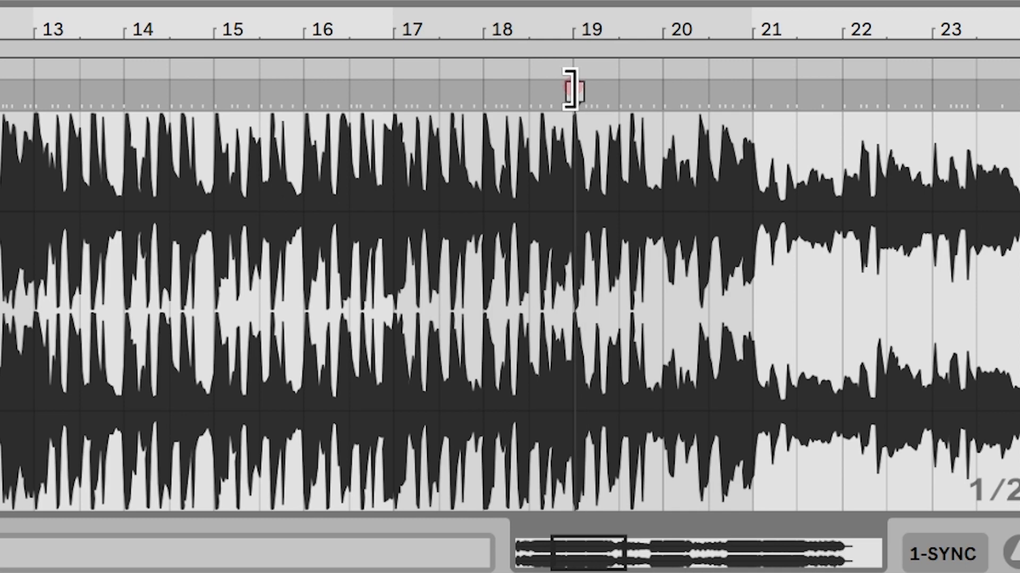
{"action": "left_click_drag", "start_coordinate": [567, 39], "coordinate": [563, 29]}
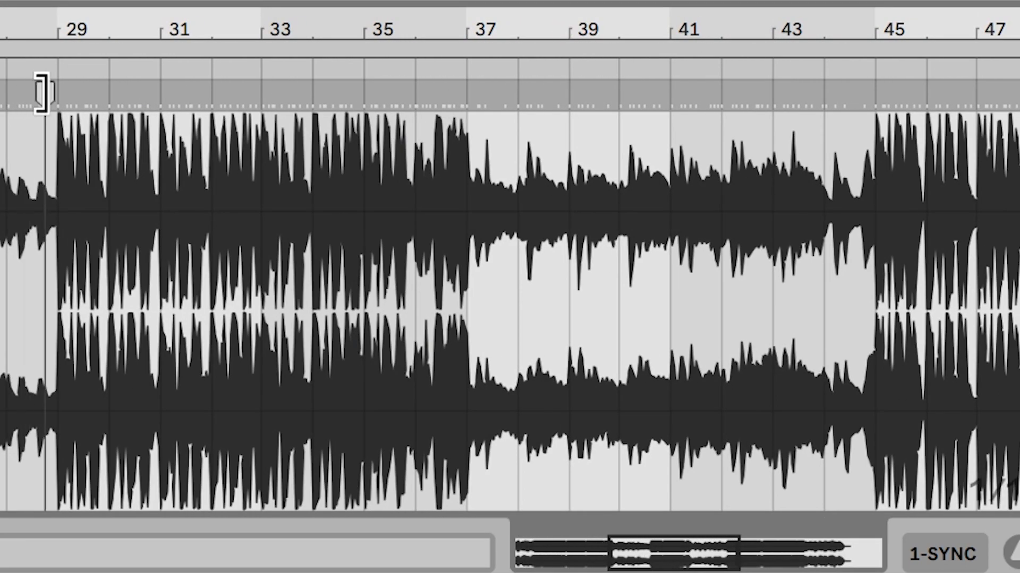
{"action": "double_click", "coordinate": [57, 91]}
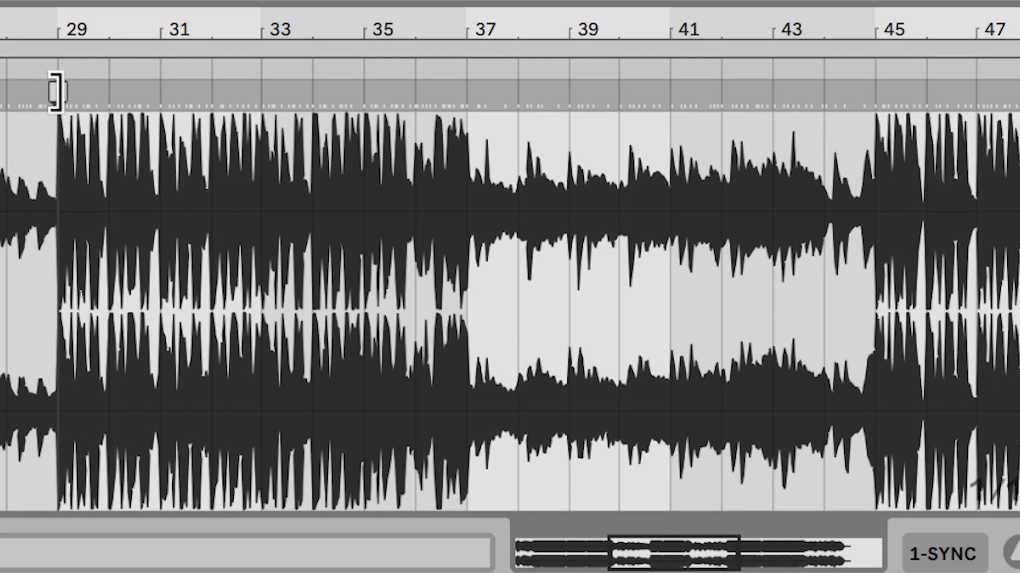
Continue aligning downbeats in the clip's later part to the grid, finishing with the one at bar 67
{"action": "left_click_drag", "start_coordinate": [884, 32], "coordinate": [212, 38]}
{"action": "left_click_drag", "start_coordinate": [194, 87], "coordinate": [185, 87]}
{"action": "left_click_drag", "start_coordinate": [387, 33], "coordinate": [382, 27]}
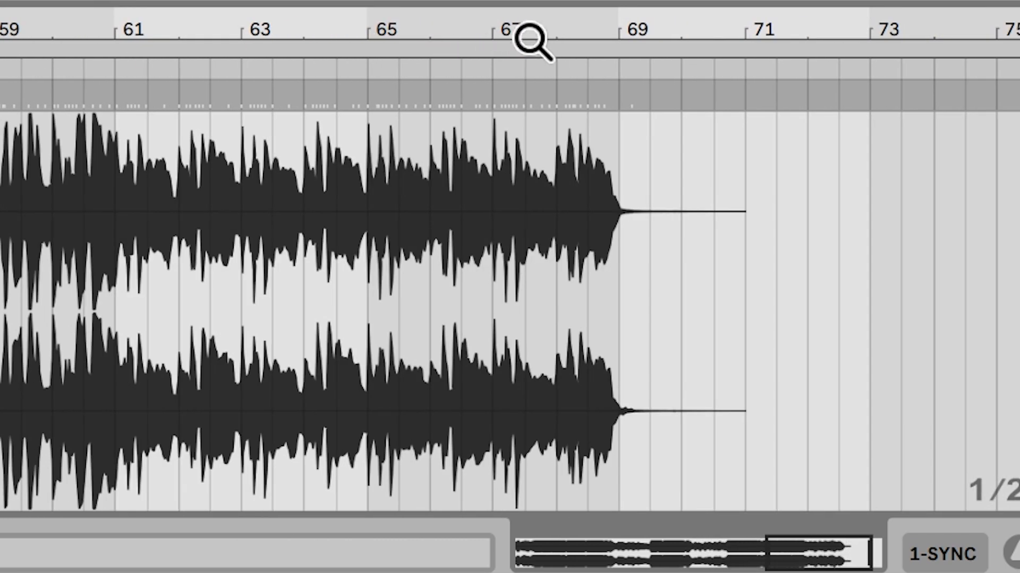
{"action": "left_click_drag", "start_coordinate": [501, 30], "coordinate": [496, 52]}
{"action": "left_click", "coordinate": [482, 93]}
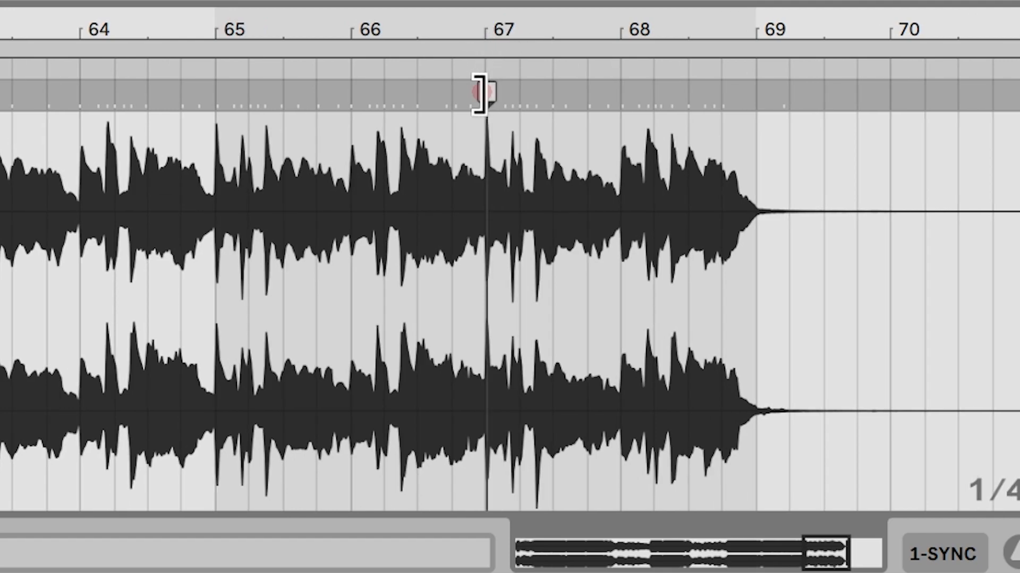
{"action": "left_click_drag", "start_coordinate": [480, 93], "coordinate": [476, 93]}
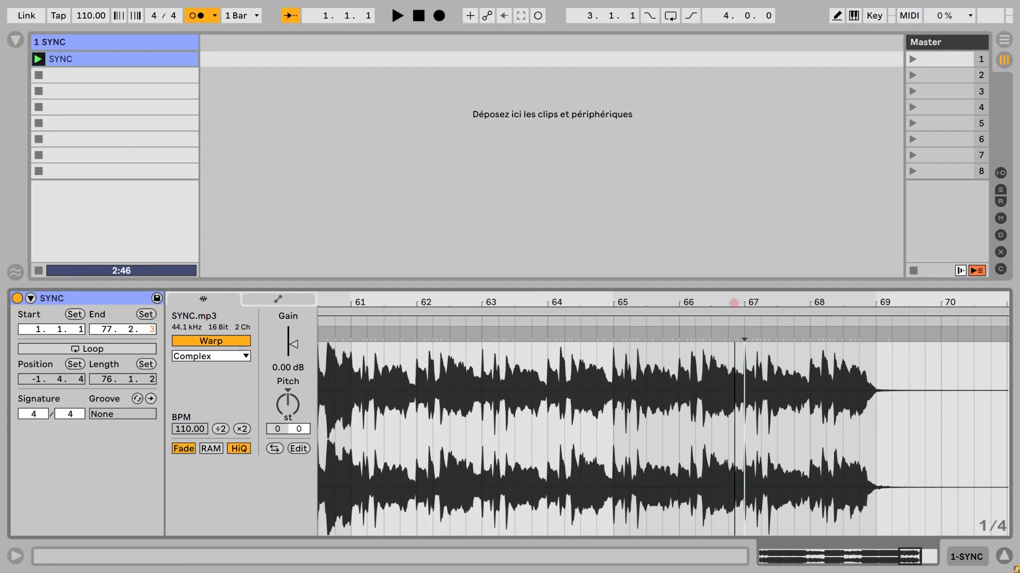
Check the whole clip against the metronome by playing it from around bars 17, 25, 41, 55 and 65
{"action": "left_click_drag", "start_coordinate": [734, 303], "coordinate": [734, 244]}
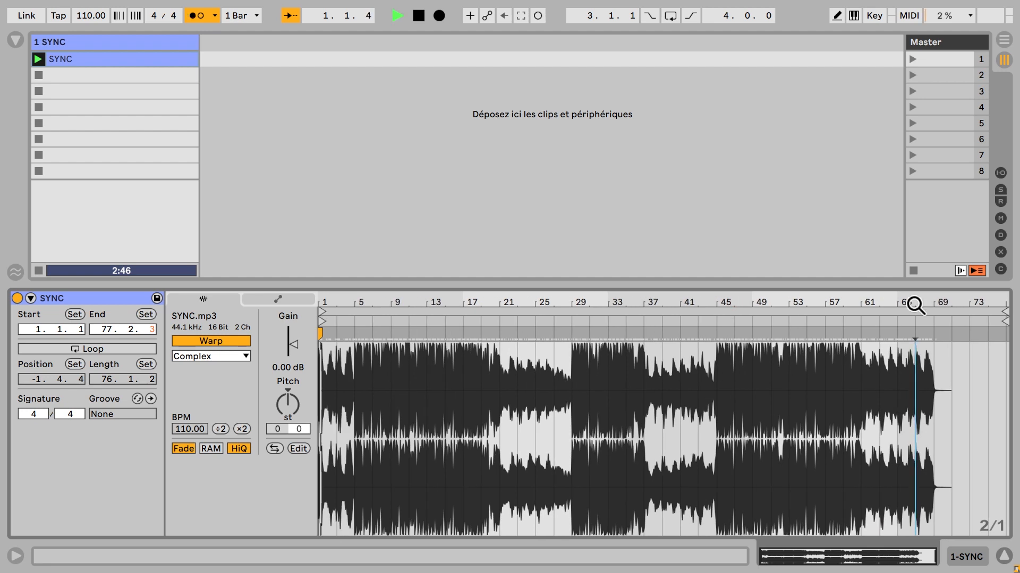
{"action": "left_click", "coordinate": [463, 318]}
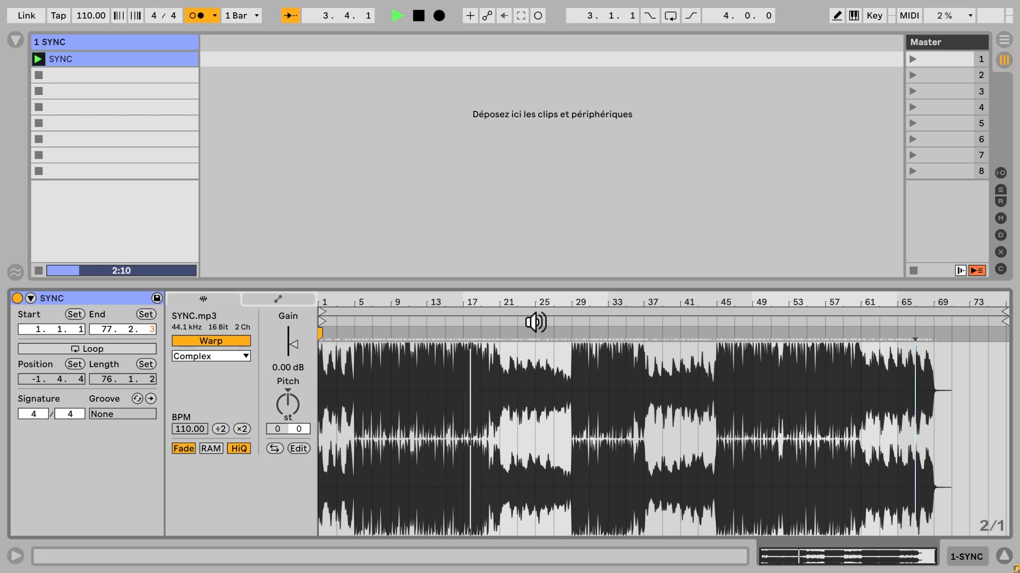
{"action": "left_click", "coordinate": [535, 321]}
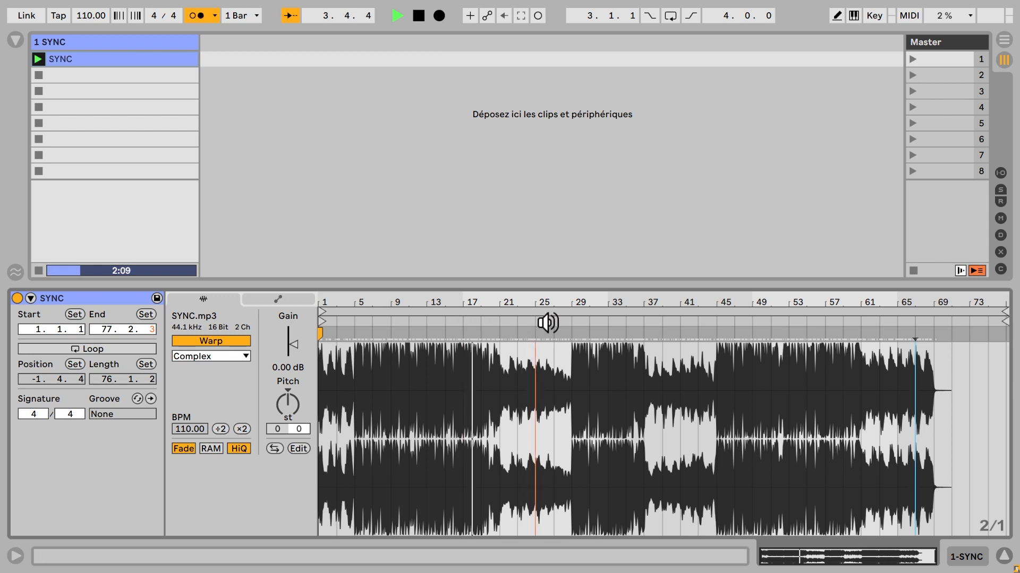
{"action": "left_click", "coordinate": [680, 318]}
{"action": "left_click", "coordinate": [807, 321]}
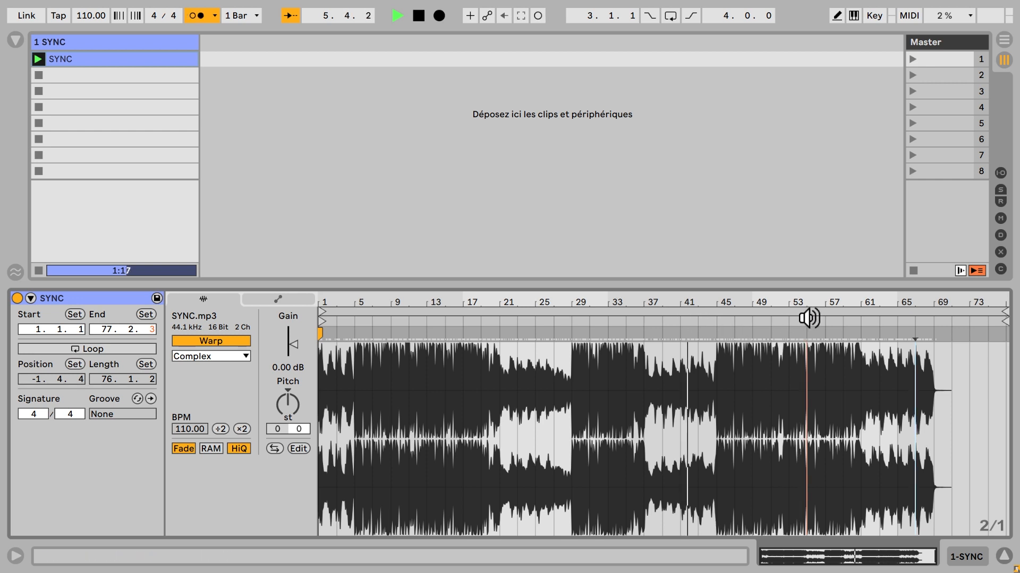
{"action": "left_click", "coordinate": [897, 320]}
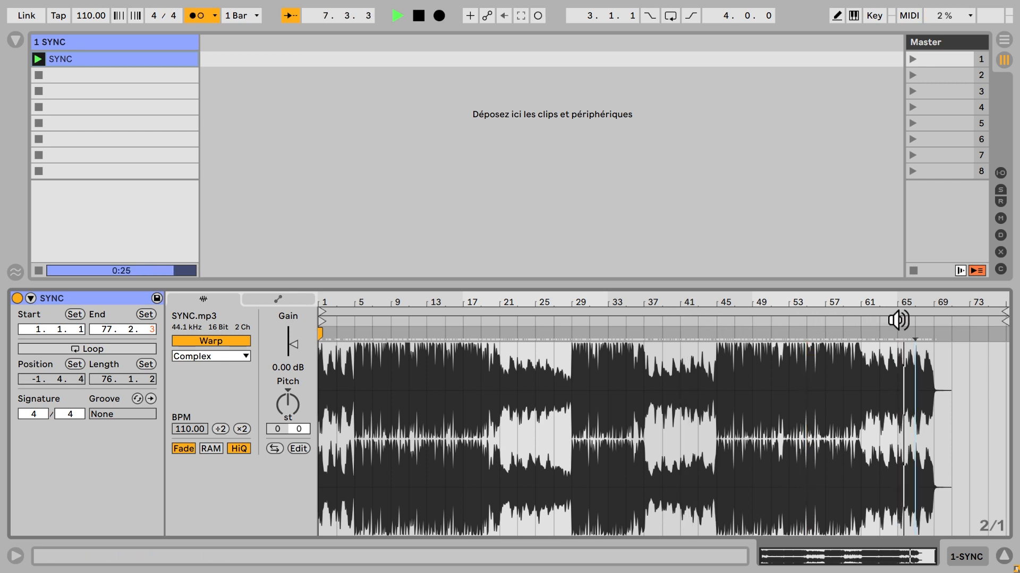